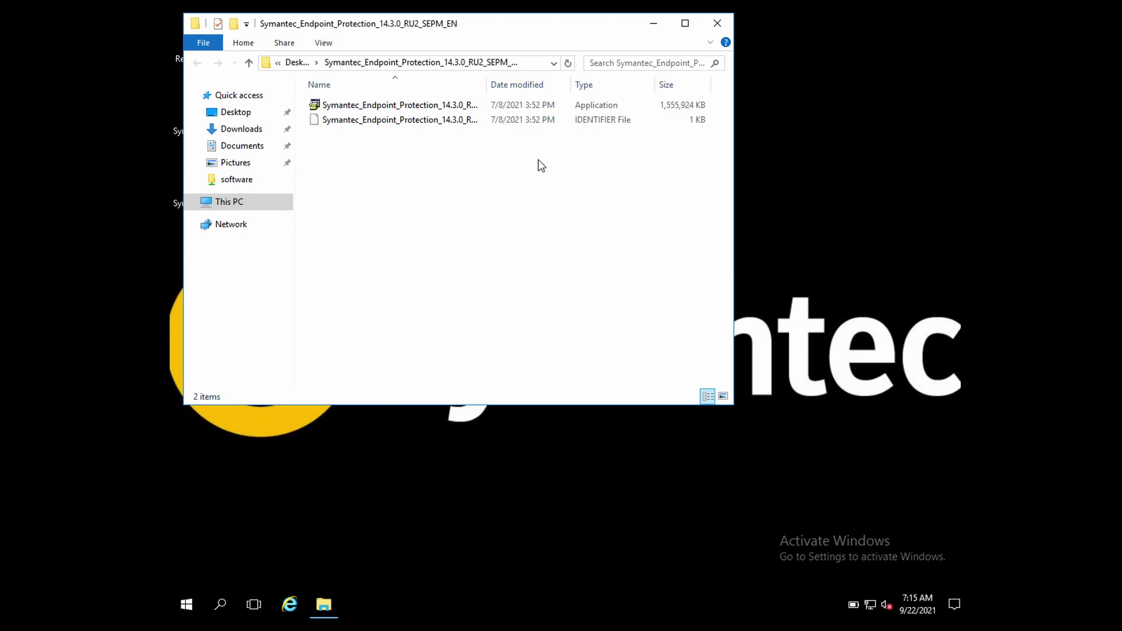
Step: Run the Symantec installer .exe as administrator and move the Explorer window aside
right_click(444, 107)
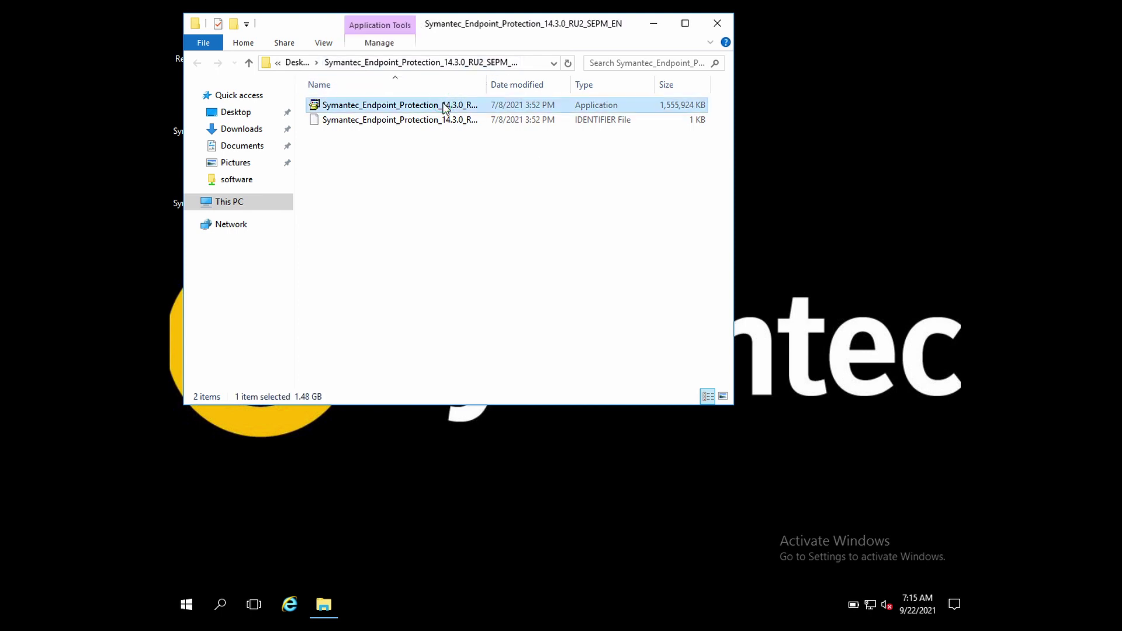
click(475, 128)
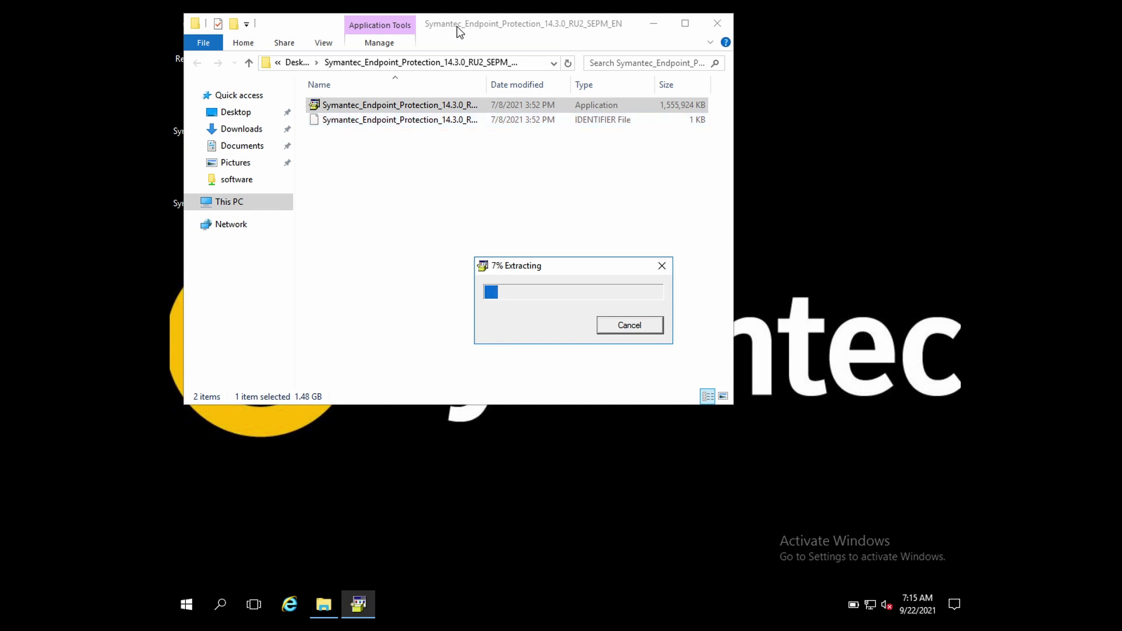
drag(456, 26, 548, 41)
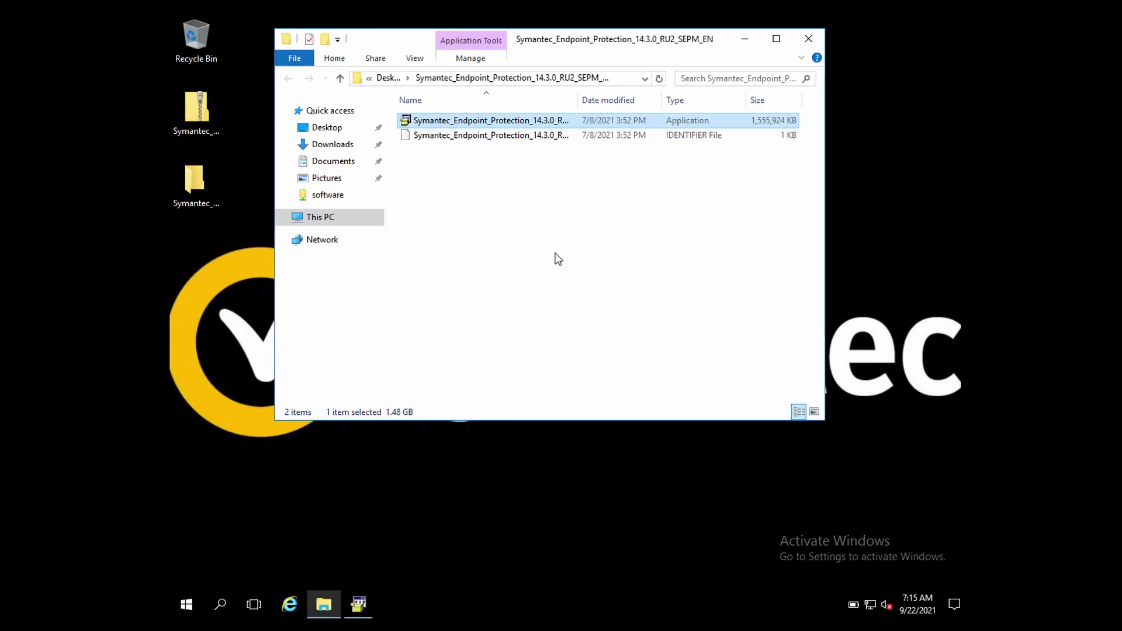
Step: Bring the extraction progress forward, then continue past the wizard's welcome page
click(366, 602)
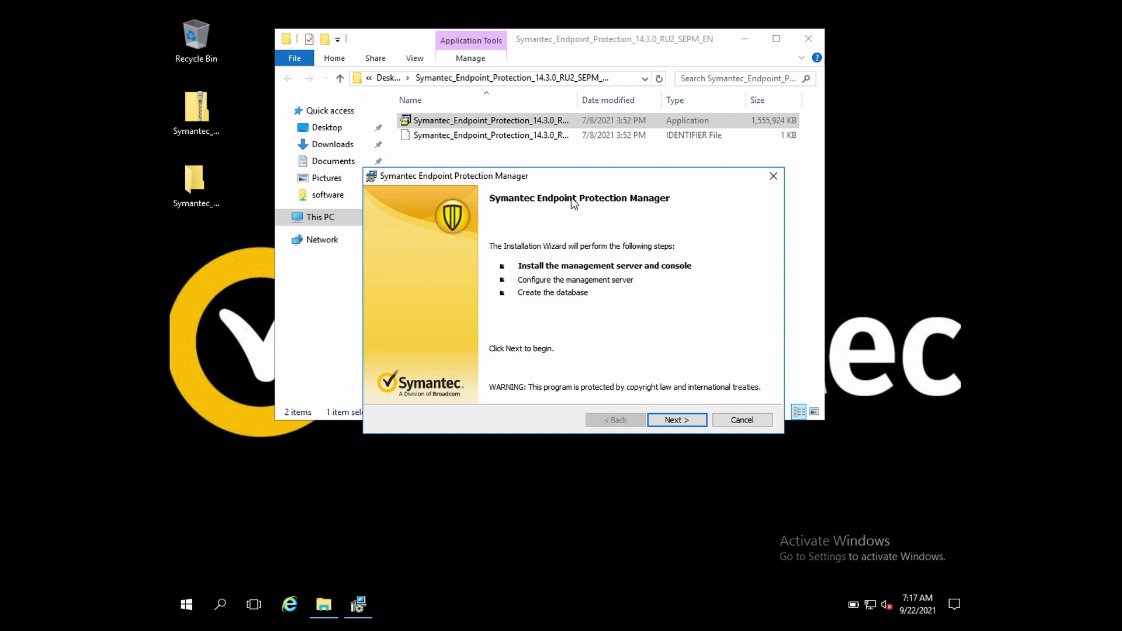
click(663, 416)
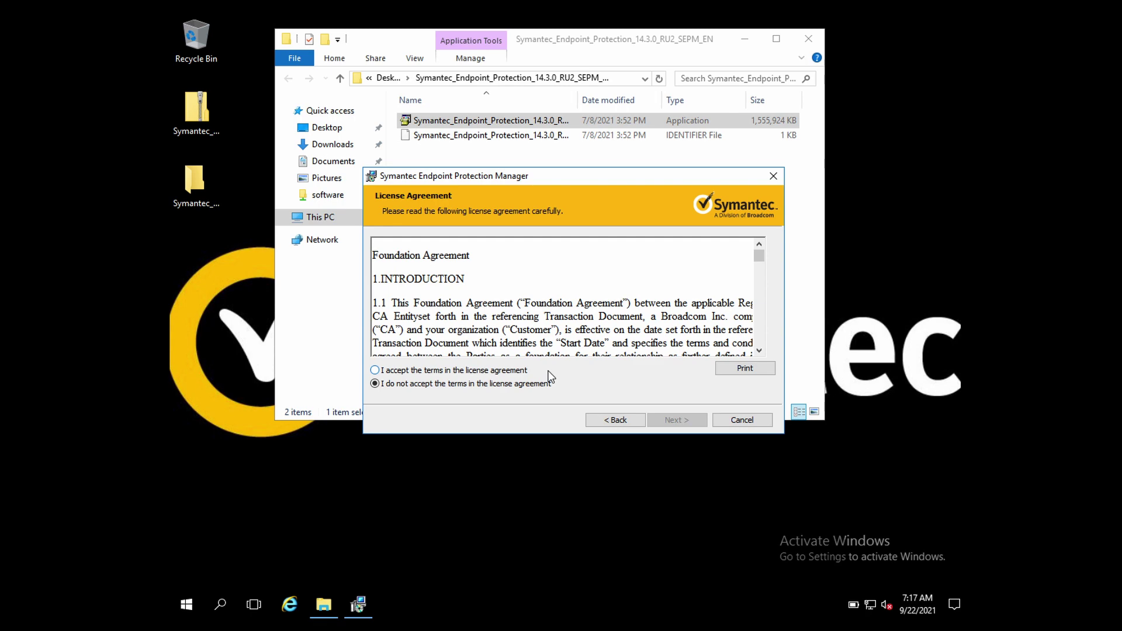
Step: Accept the license agreement terms and continue to the Destination Folder page
drag(758, 264, 756, 280)
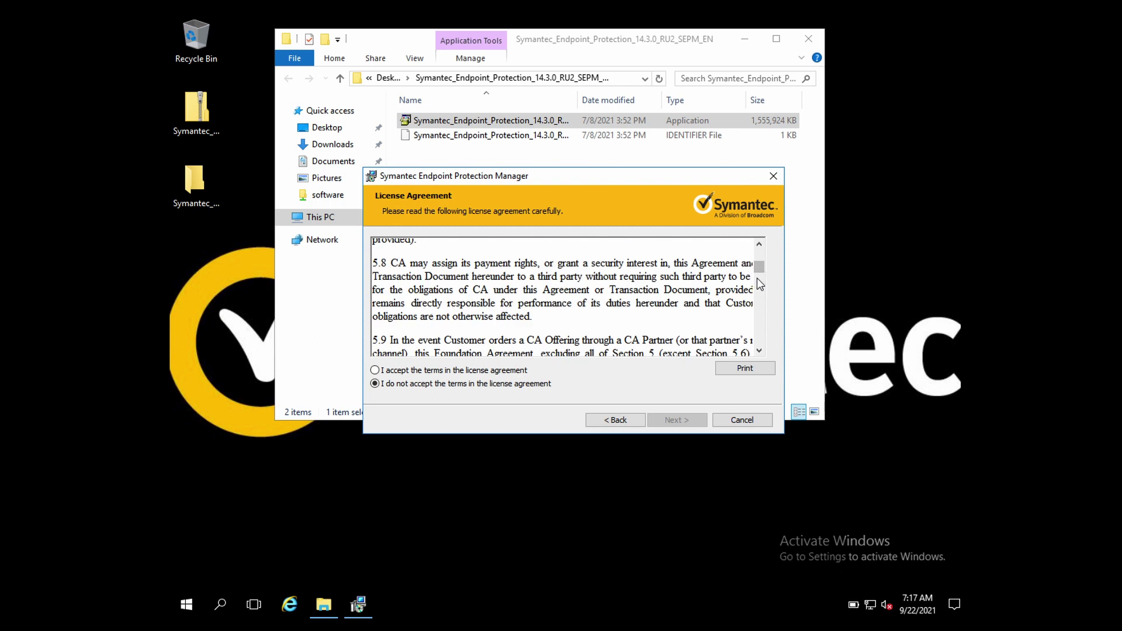
click(500, 373)
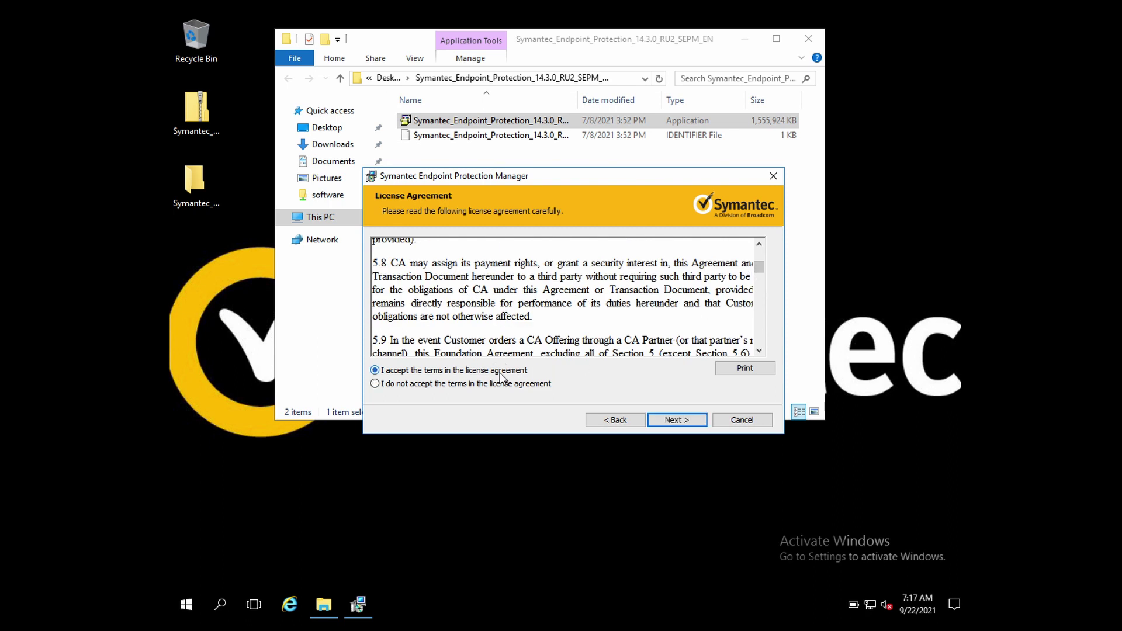
click(665, 421)
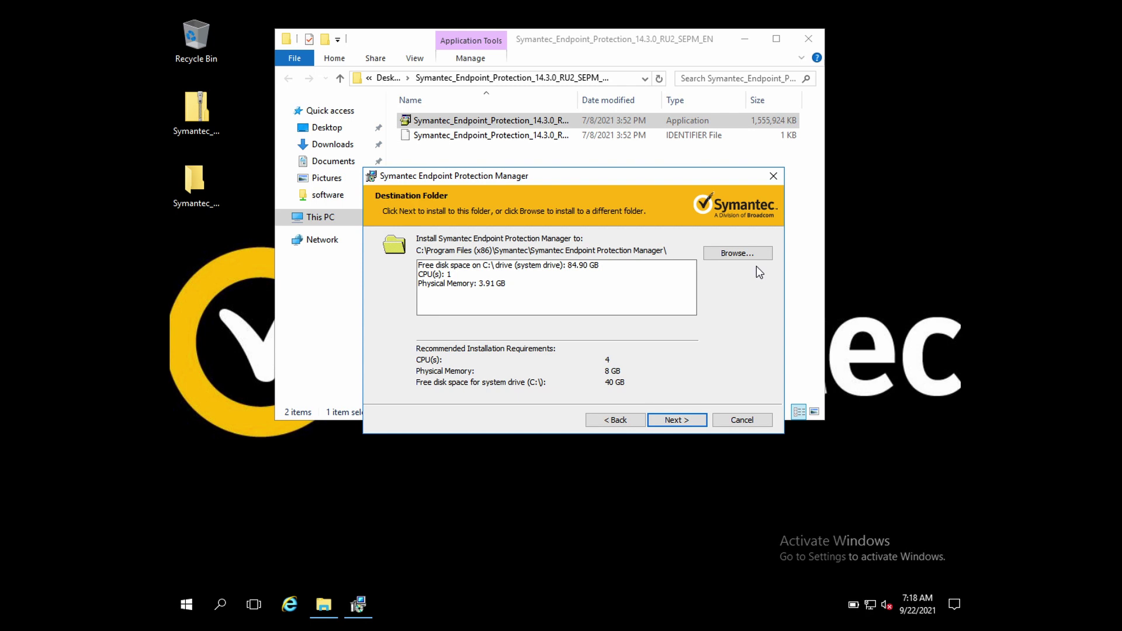
Step: Keep the default destination folder and install the management server and console
click(676, 421)
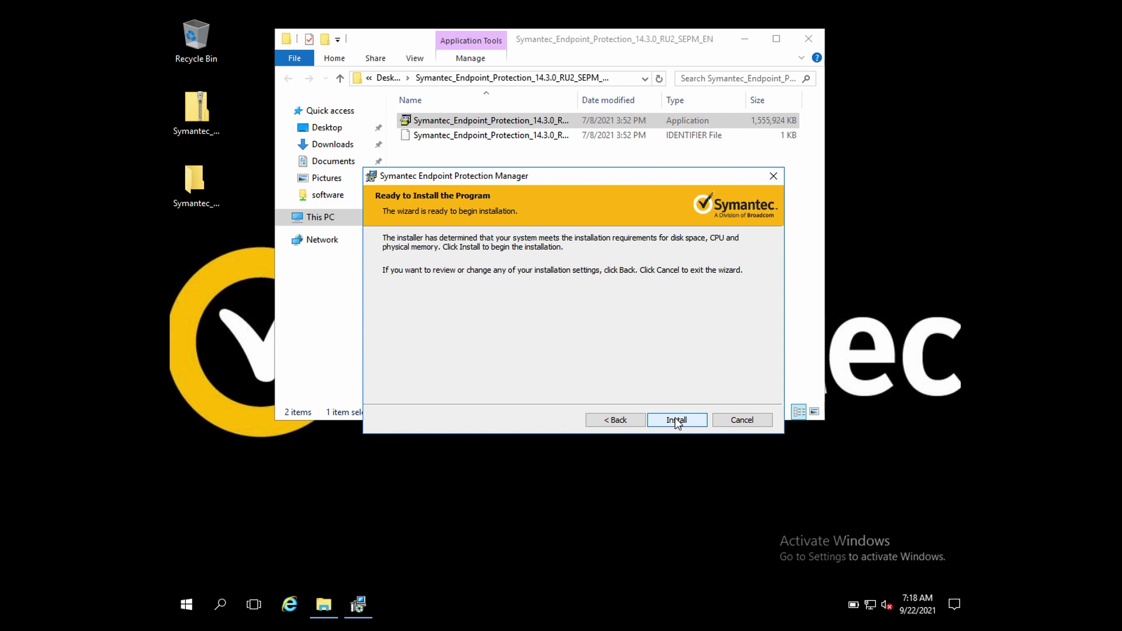
click(676, 420)
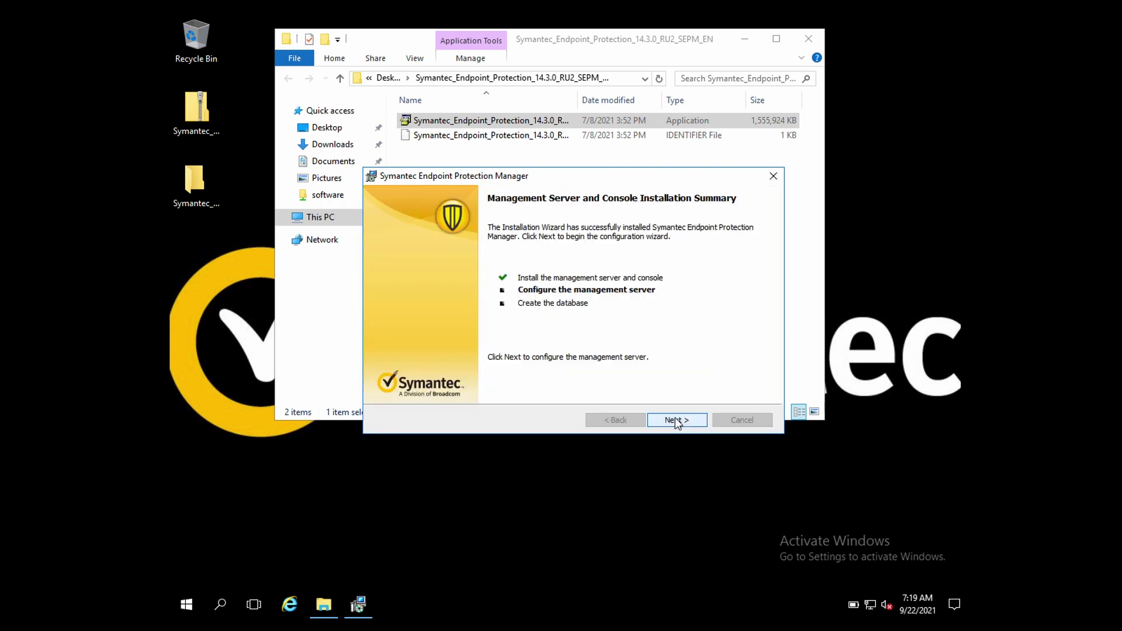
Step: Finish the installer to start server configuration and minimise File Explorer
click(674, 418)
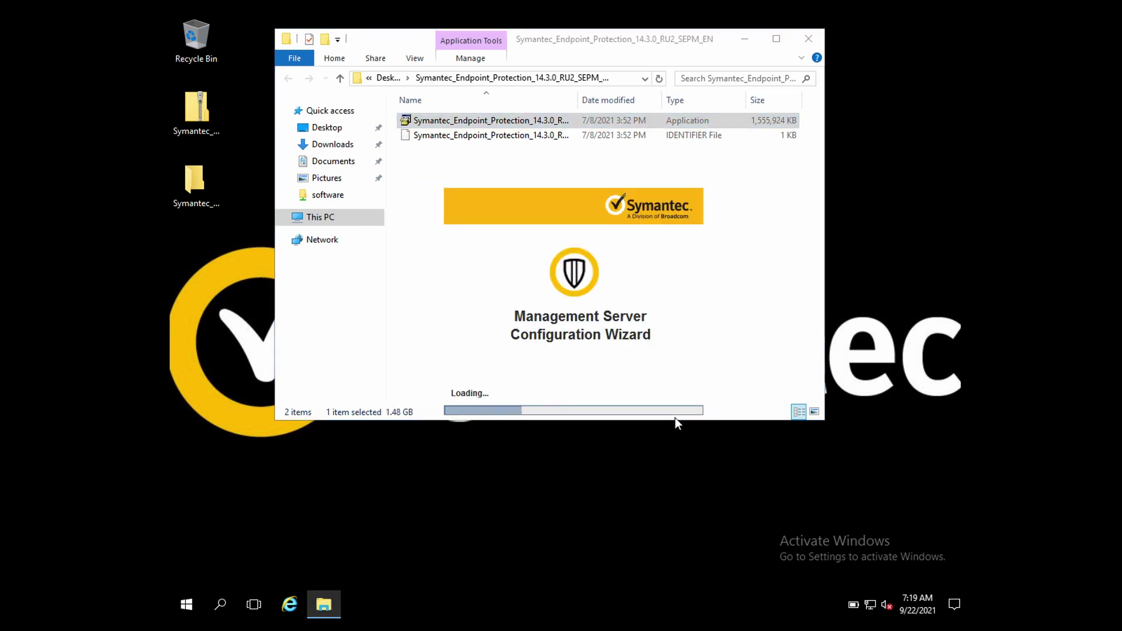
click(743, 39)
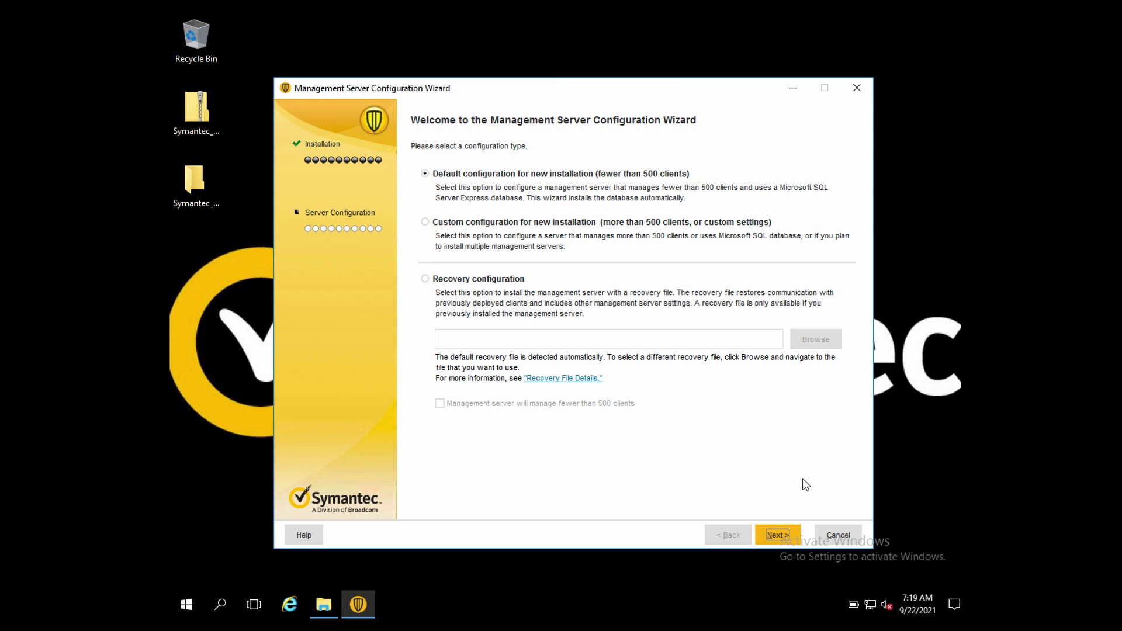
Step: Continue with the default configuration for a new installation under 500 clients
click(783, 532)
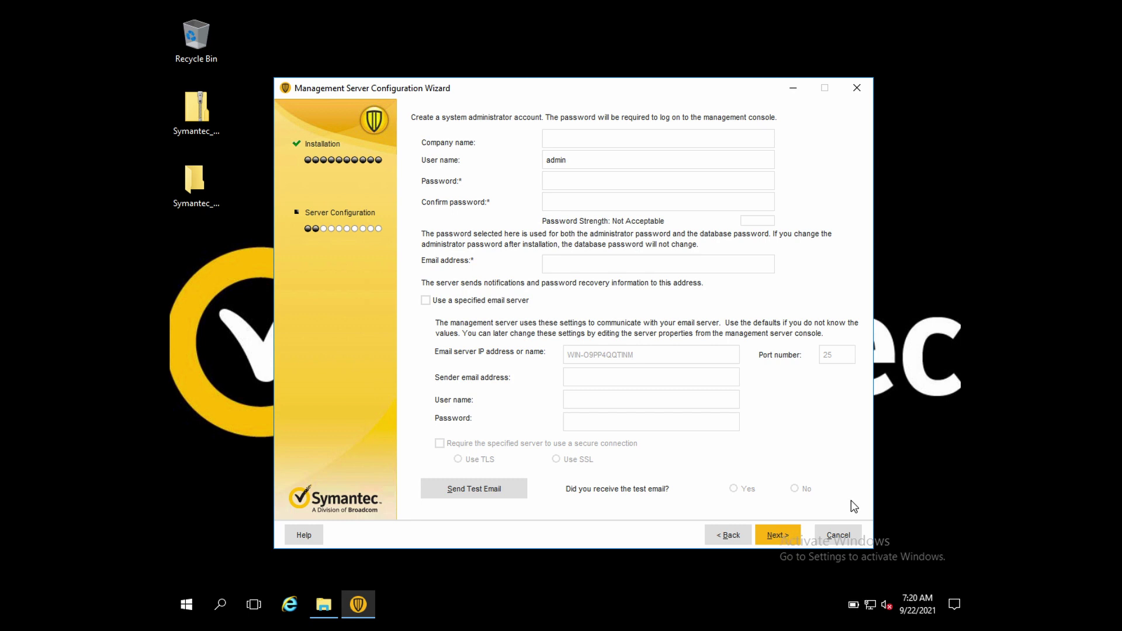
Step: Enter TestENV as the company name, correcting the typo
text(TestENV)
Step: Enter and confirm a Very Strong administrator password
click(584, 186)
text(P@ssw0rd123456)
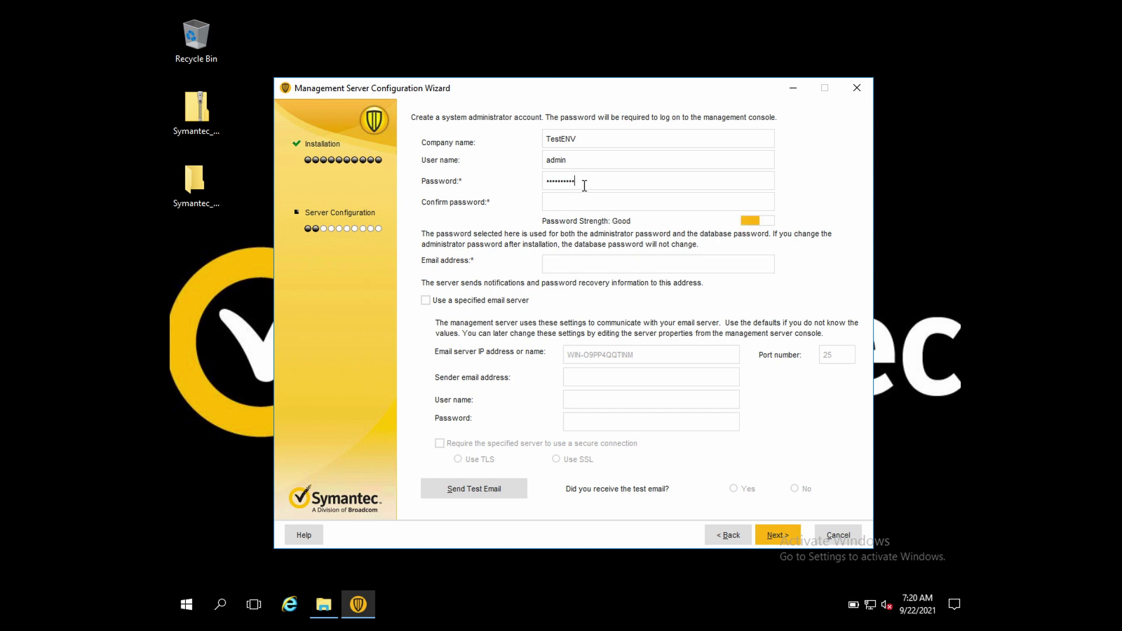
text(!@#)
click(594, 198)
text(•••••••••••••••••)
click(599, 263)
Step: Fill in the administrator's e-mail address in the Email address field
click(644, 264)
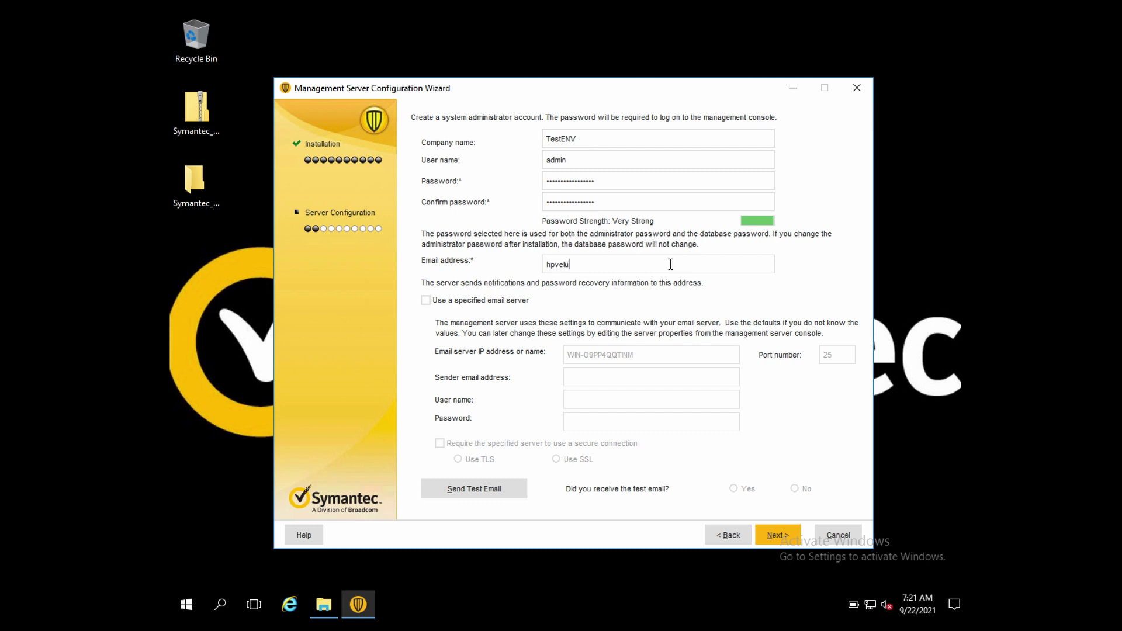
Step: Advance past the account page, declining to send a test email
click(773, 534)
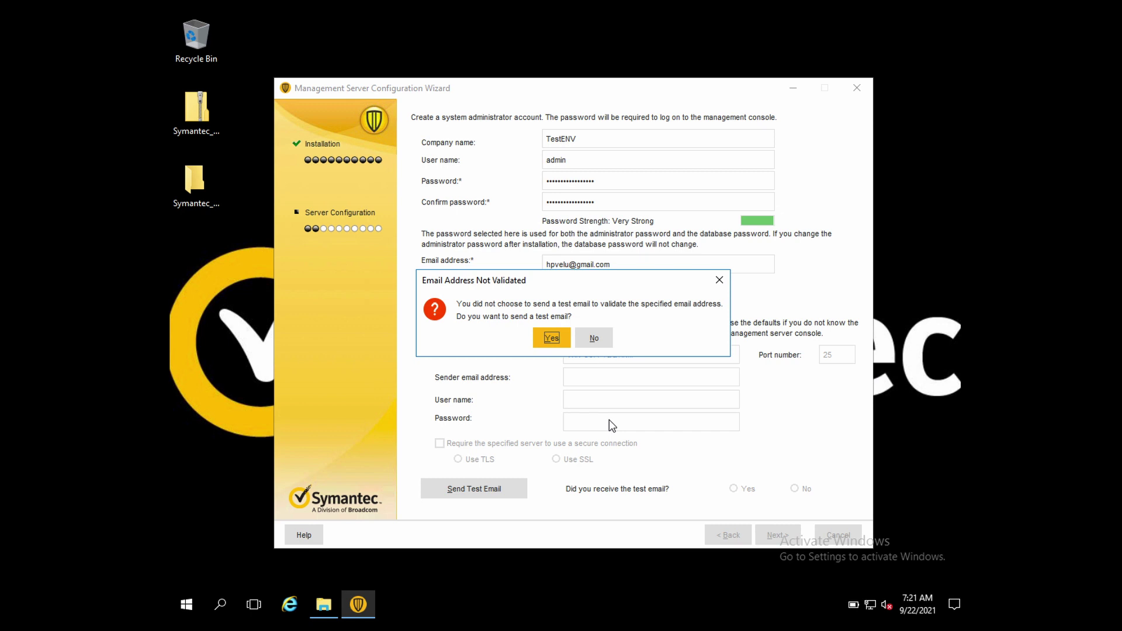
click(588, 344)
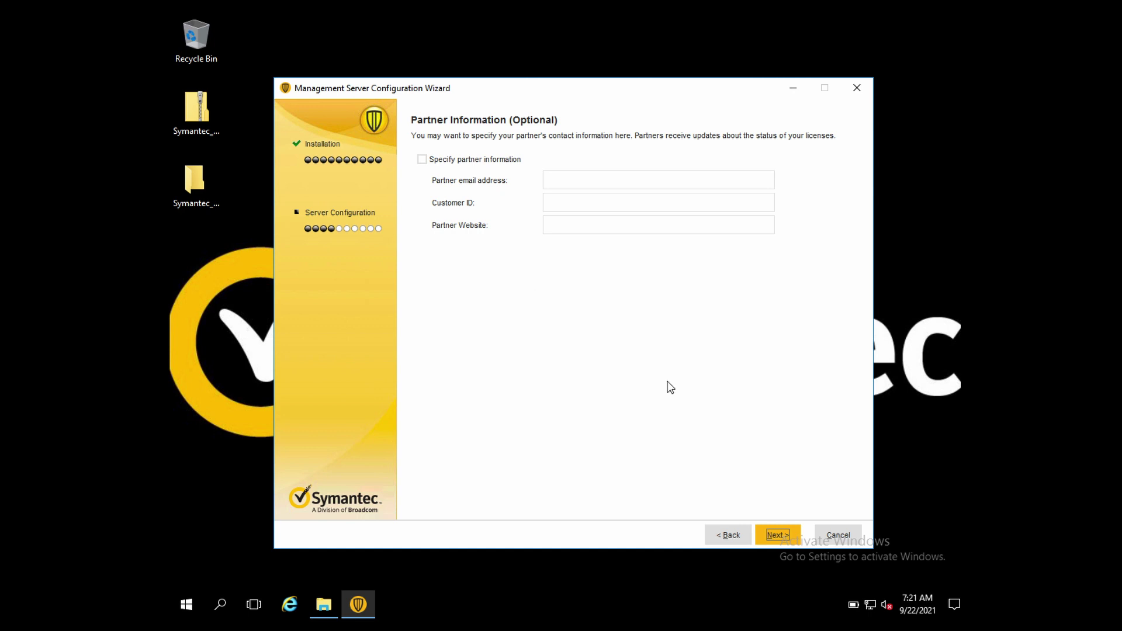
Step: Skip Partner Information and keep data collection enabled to begin database creation
click(777, 535)
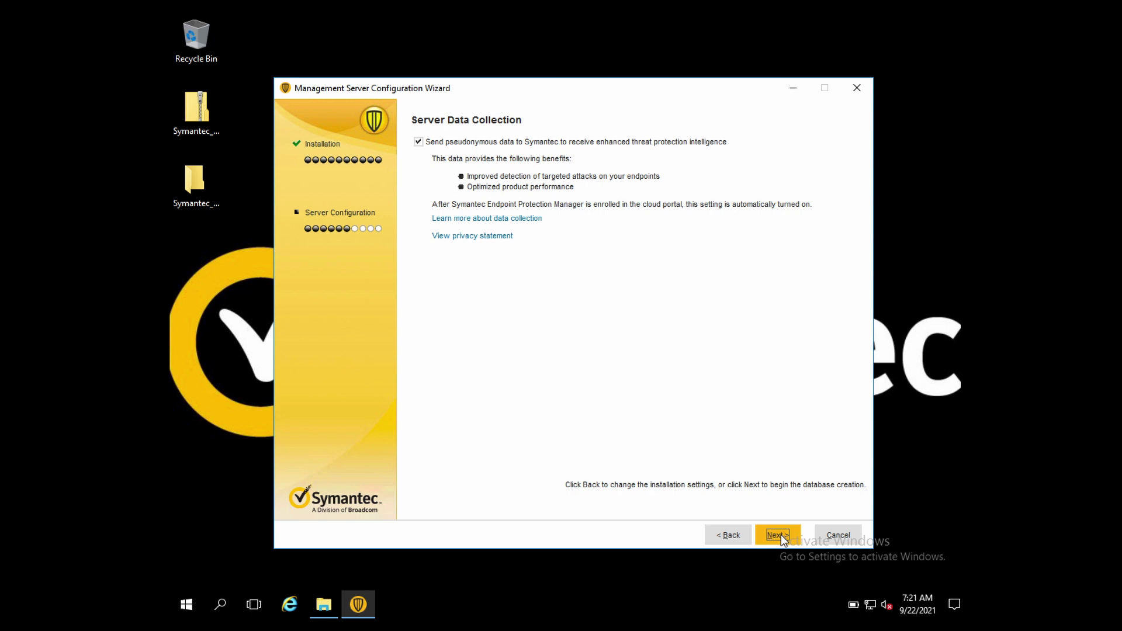
click(780, 535)
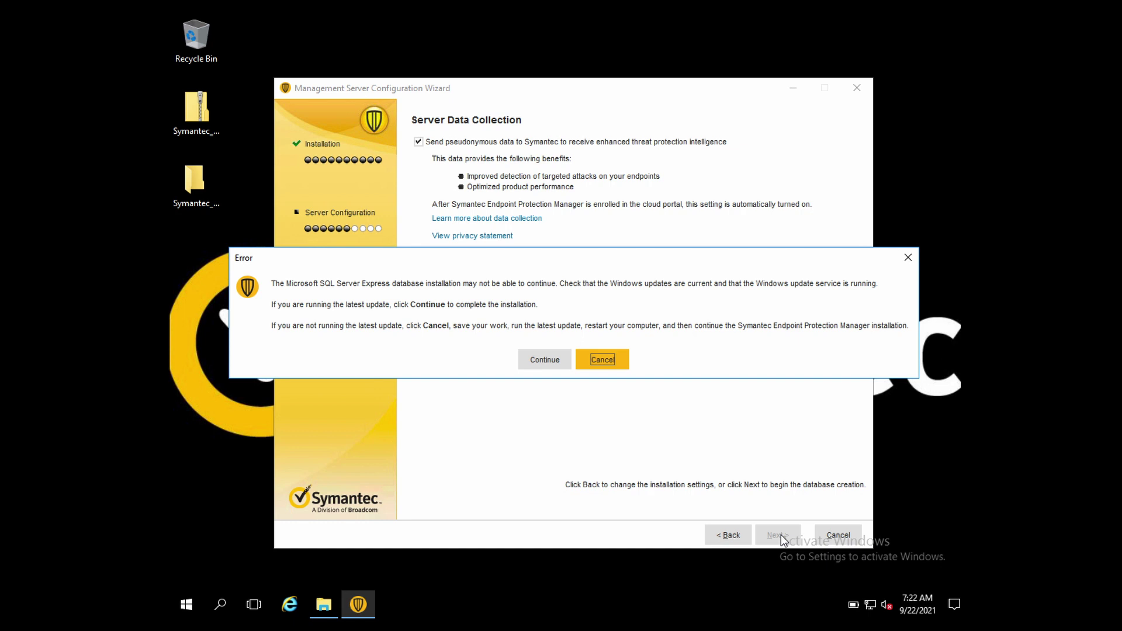
Step: Continue past the update warning so server configuration completes with launch option checked
click(545, 359)
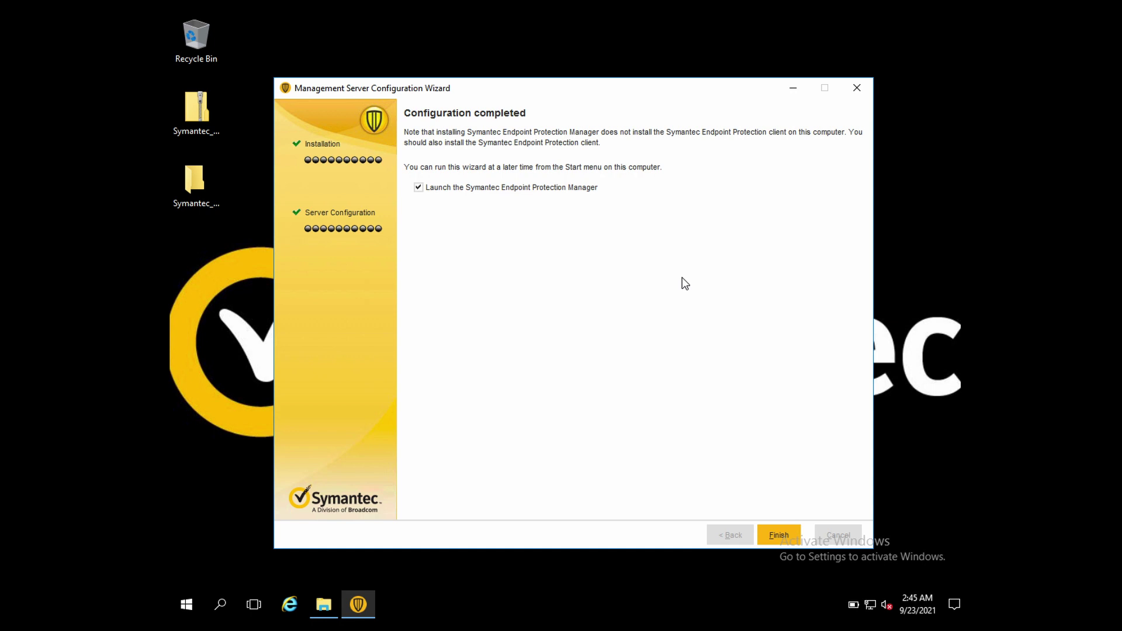
Step: Finish the Configuration completed page so the manager starts launching
click(781, 531)
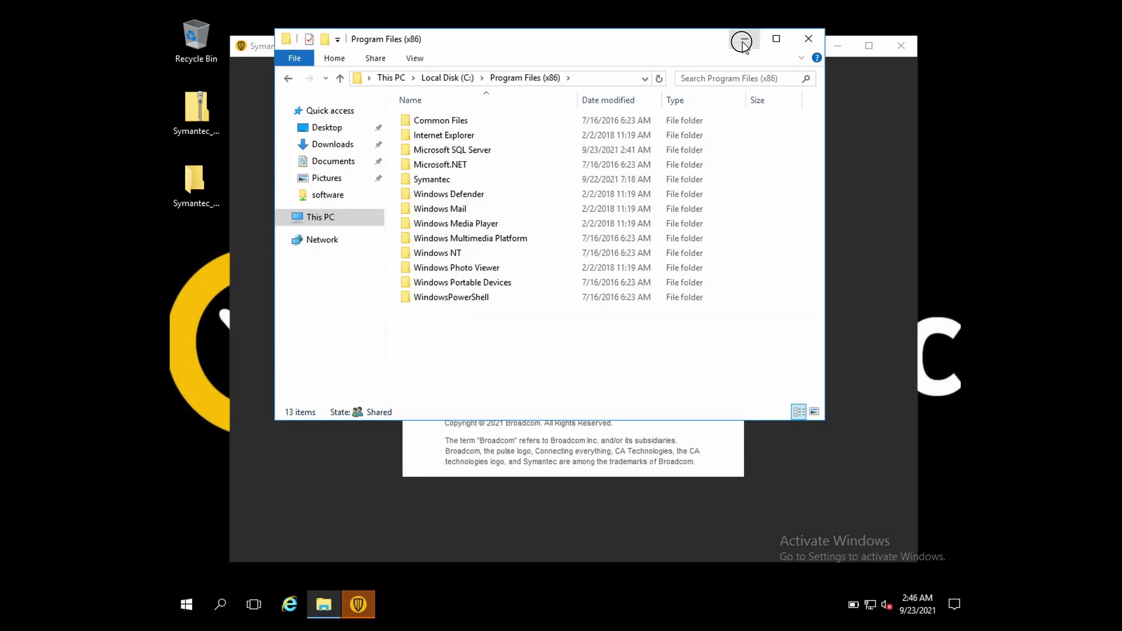
Step: Minimize File Explorer and log on as admin with the account password
click(741, 41)
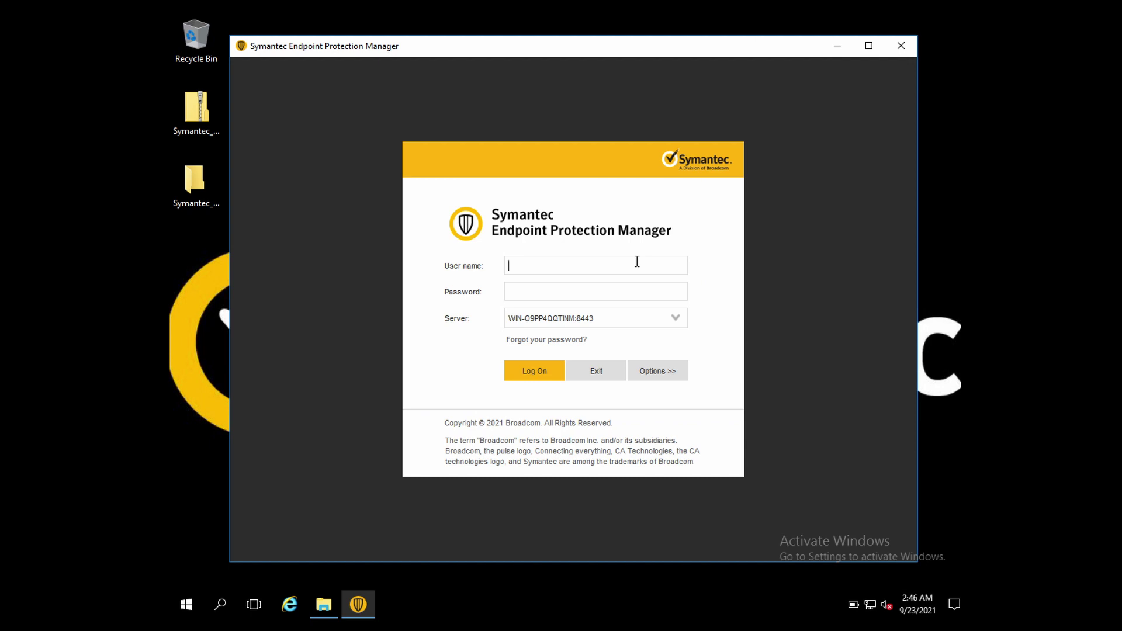
text(Admin•••••••••••••••••)
key(Return)
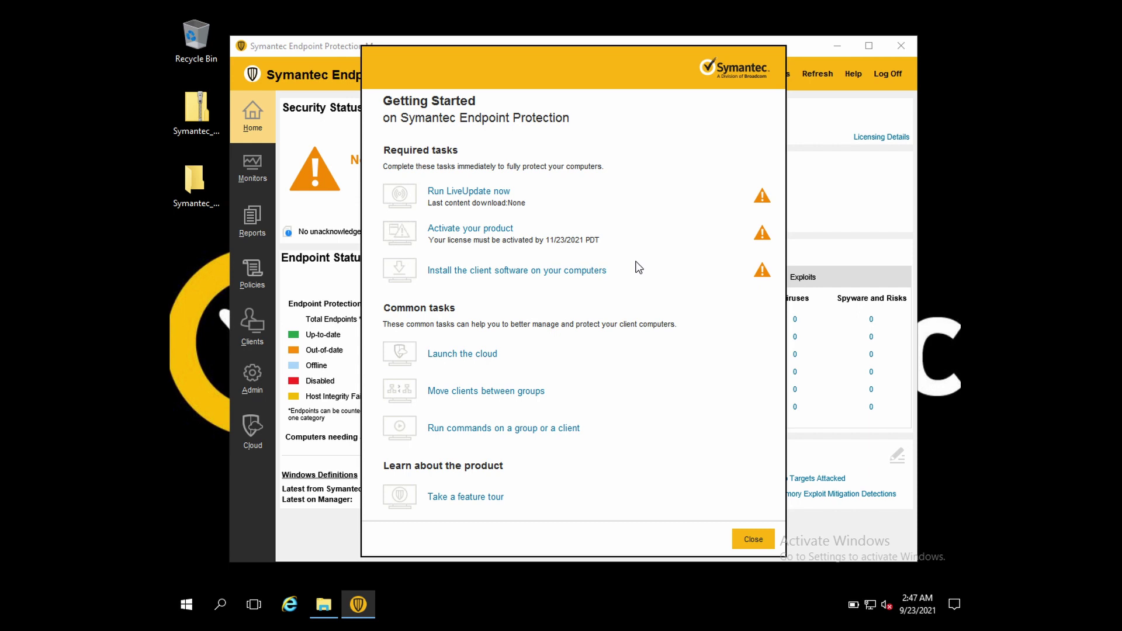
Step: Close the Getting Started window to show the Home page with No clients installed
click(757, 538)
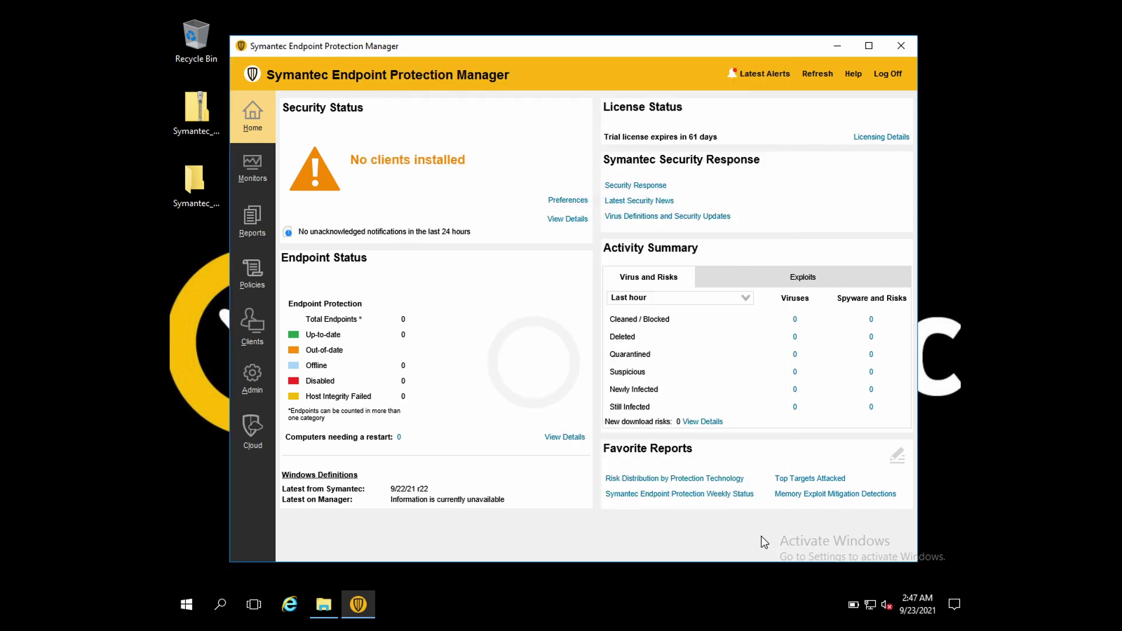